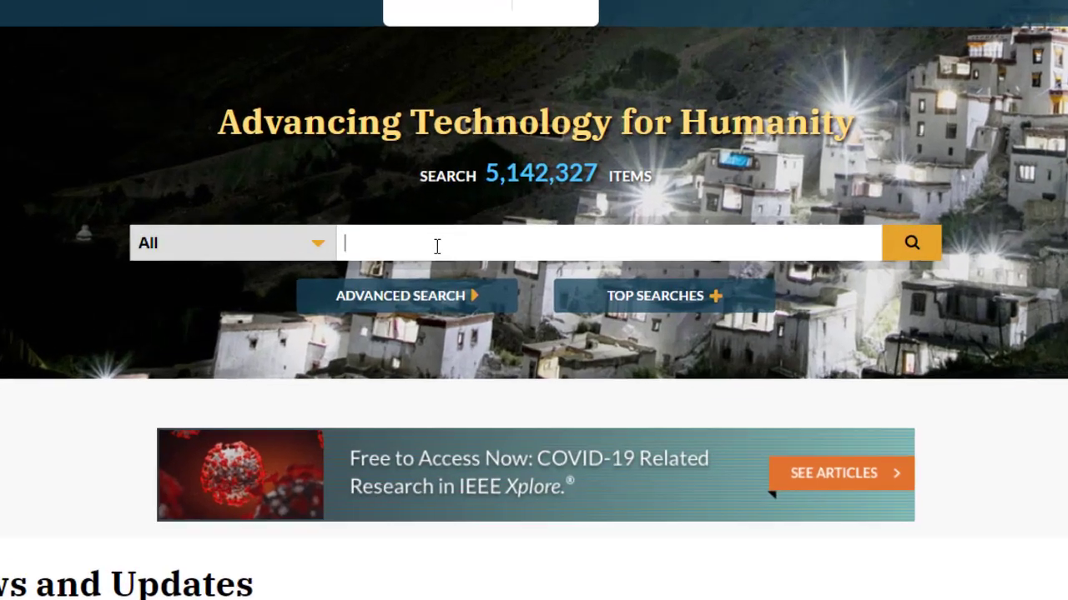
# - Enter the query "wind energy conversion" NOT induction, with the phrase in quotation marks
pyautogui.write('energy conversion')
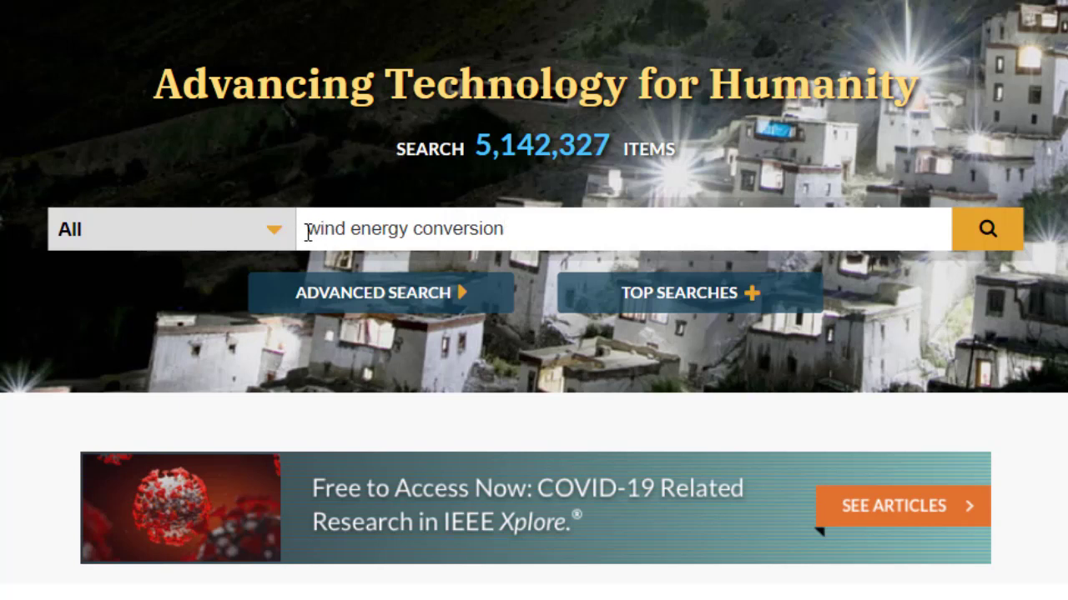
pyautogui.press('Home')
pyautogui.write('"')
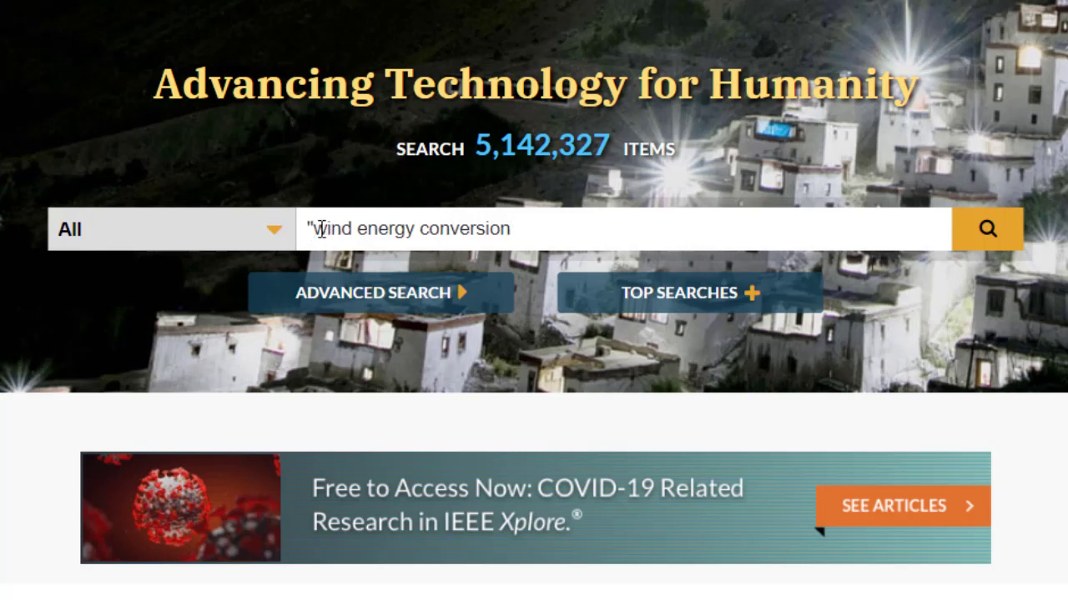
pyautogui.click(514, 226)
pyautogui.write('"')
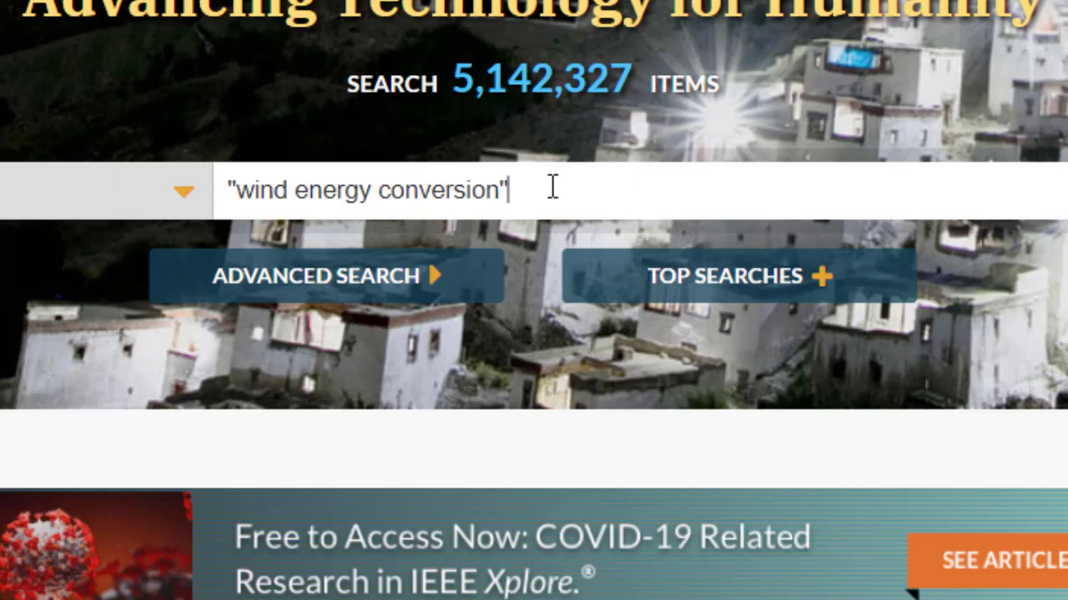
pyautogui.write('NOT induction')
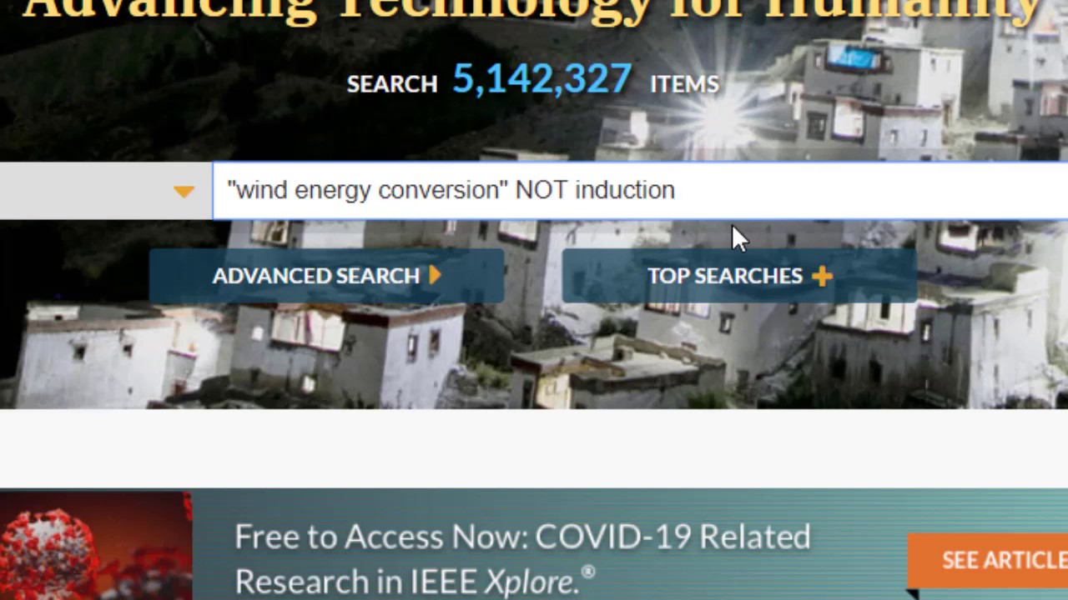
# - Run the search, returning 1,781 results
pyautogui.click(810, 278)
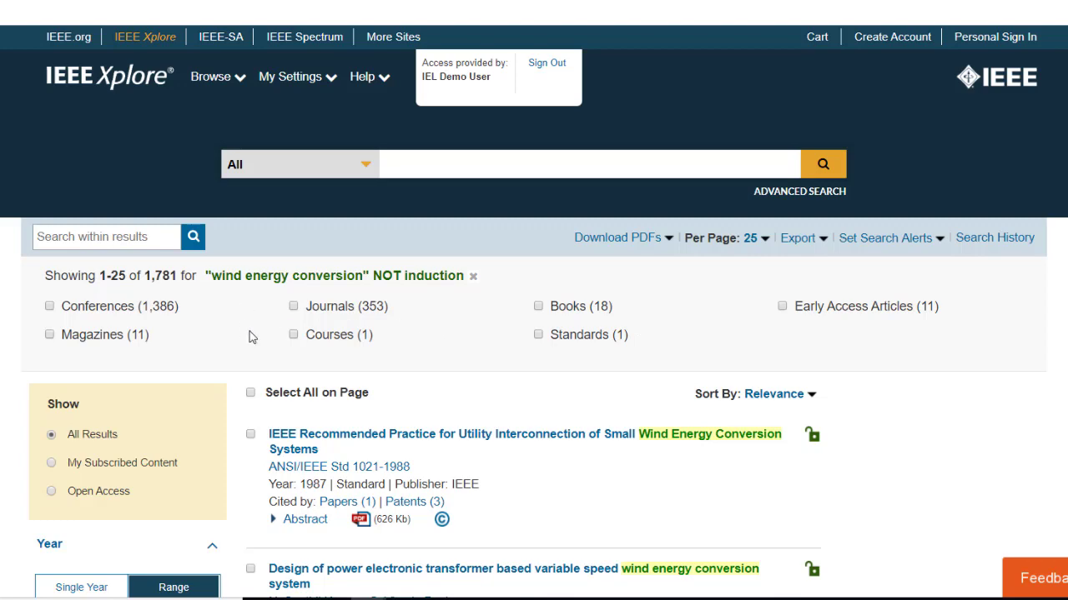
pyautogui.scroll(-2, 139, 405)
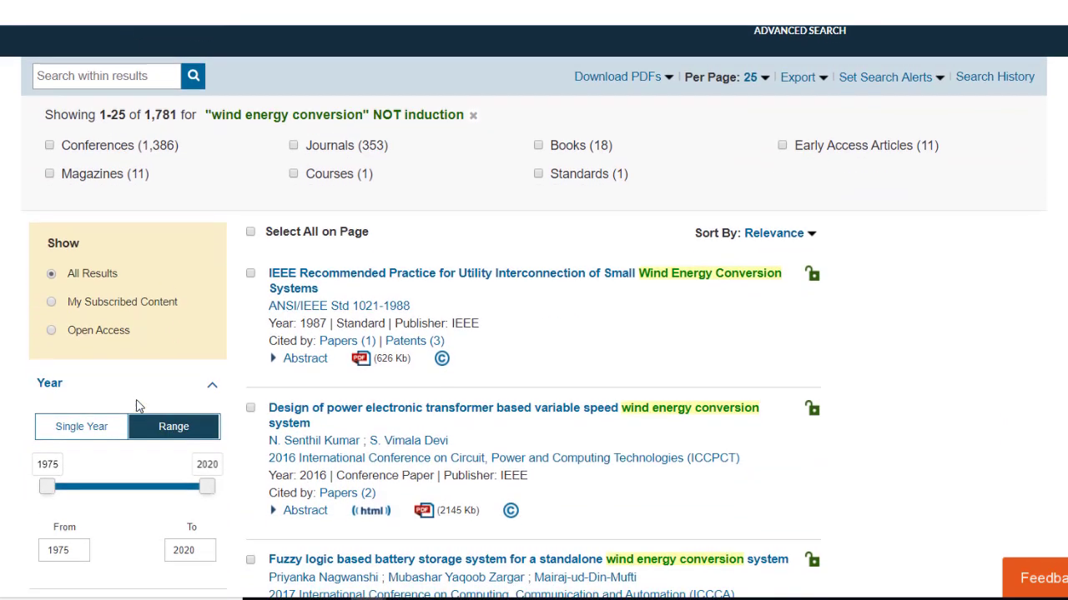
pyautogui.scroll(-2, 139, 405)
pyautogui.scroll(4, 143, 405)
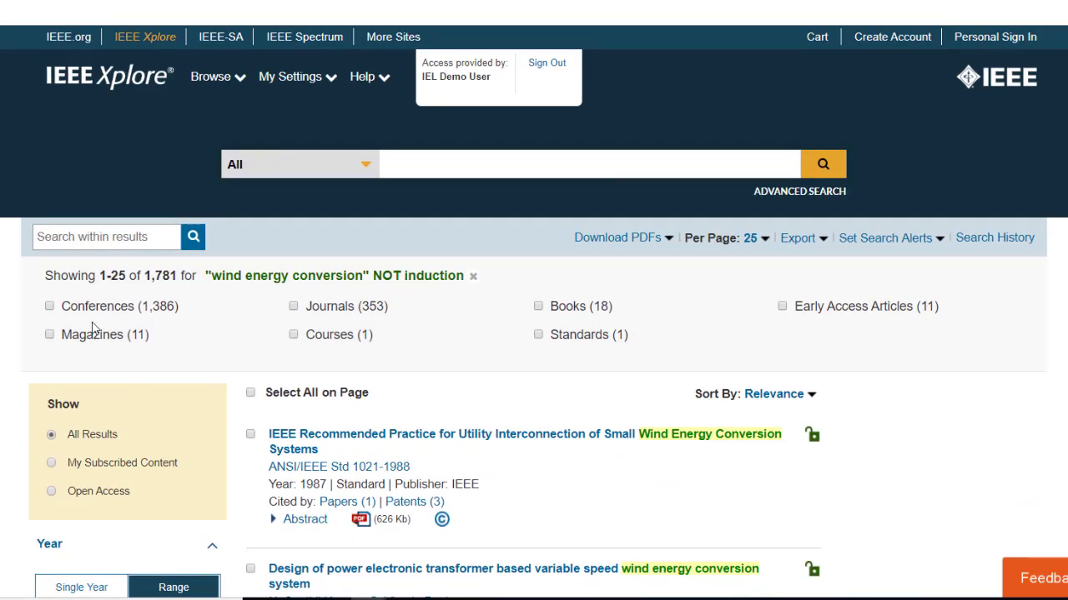
# - Tick the Journals, Magazines and Early Access Articles content types
pyautogui.click(293, 306)
pyautogui.click(49, 335)
pyautogui.click(782, 307)
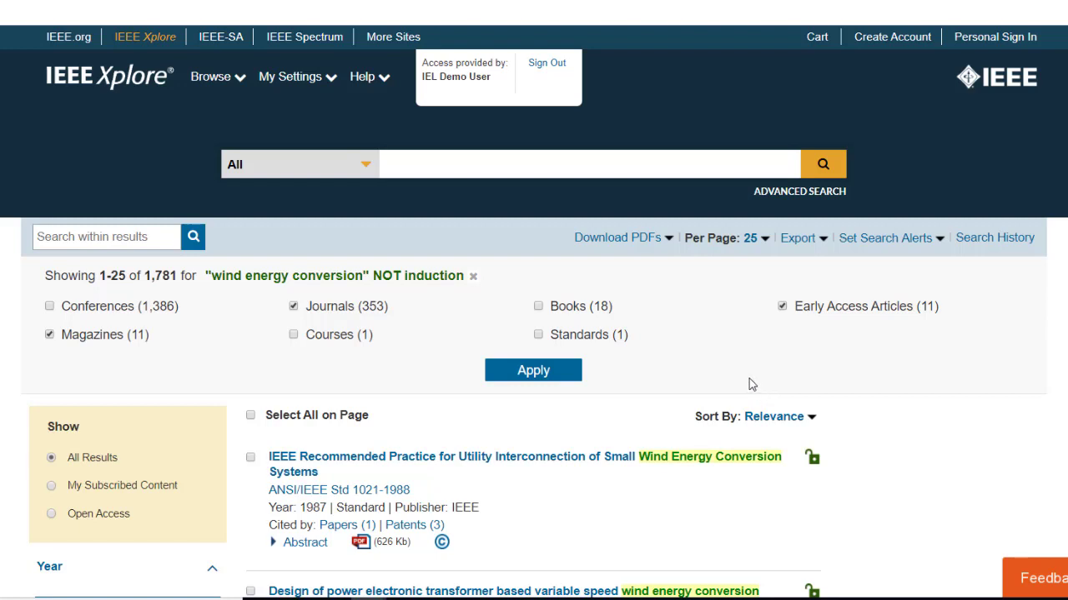
# - Apply the Journals, Magazines and Early Access Articles content-type filters
pyautogui.click(544, 375)
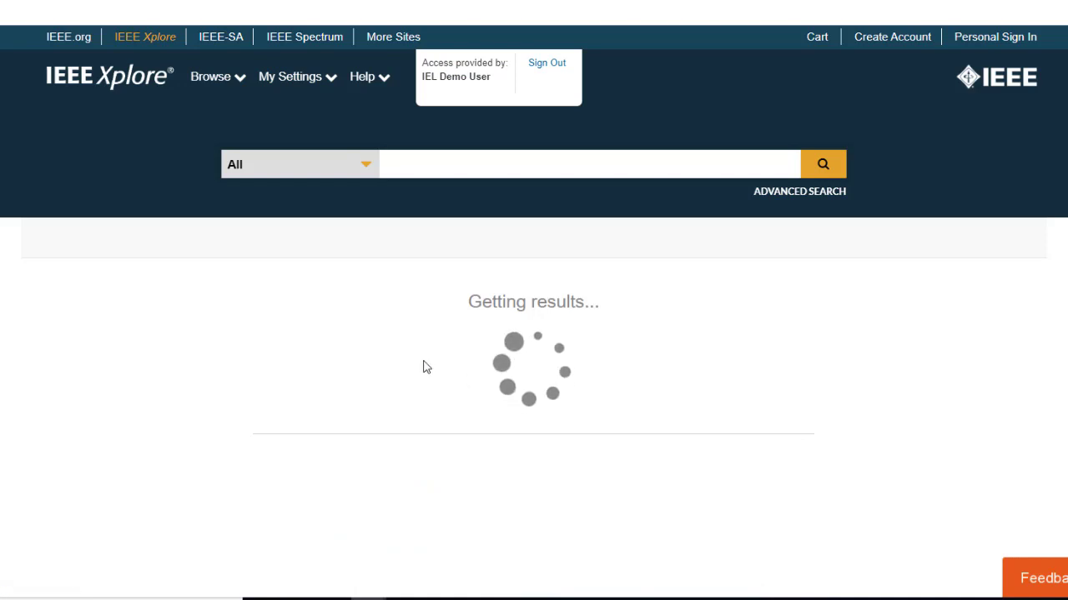
pyautogui.scroll(-1, 424, 365)
pyautogui.scroll(-2, 424, 365)
# - Restrict the publication years to 2011–2020, leaving 289 results
pyautogui.moveTo(50, 350); pyautogui.dragTo(177, 353)
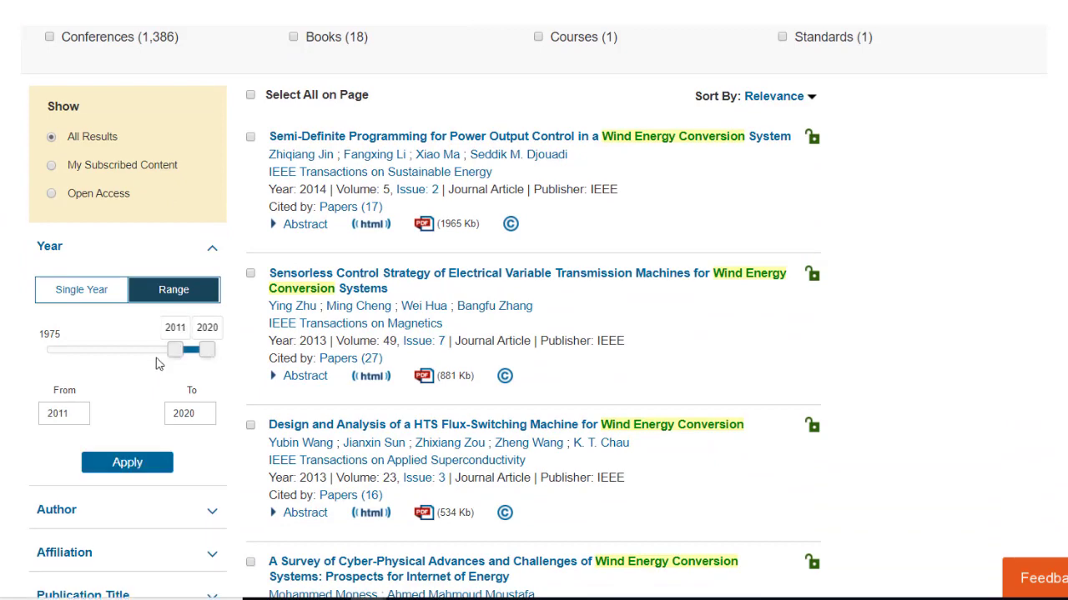
pyautogui.click(127, 464)
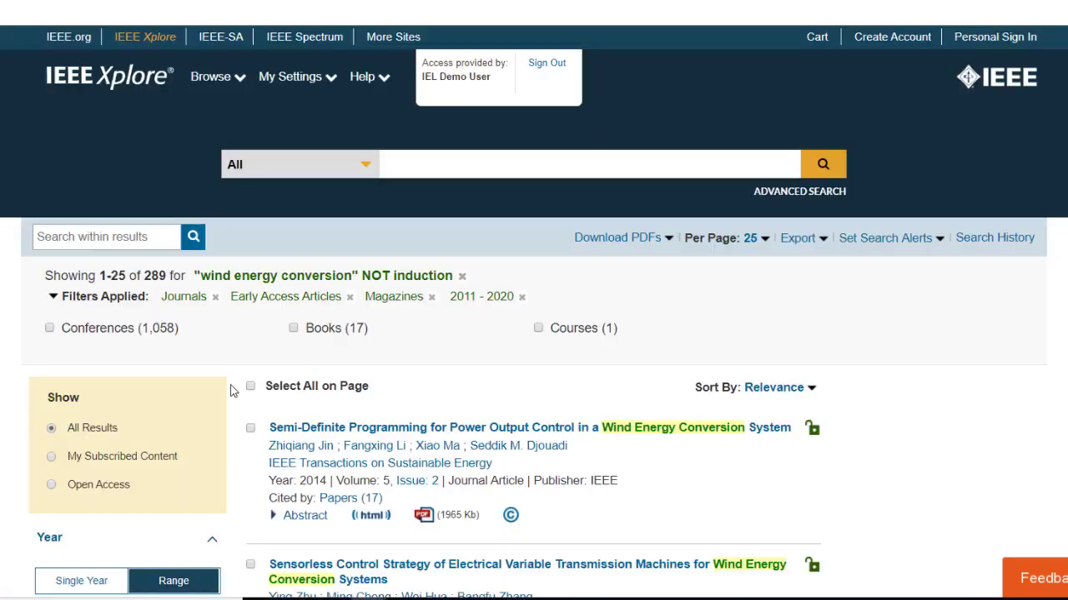
pyautogui.scroll(-2, 232, 392)
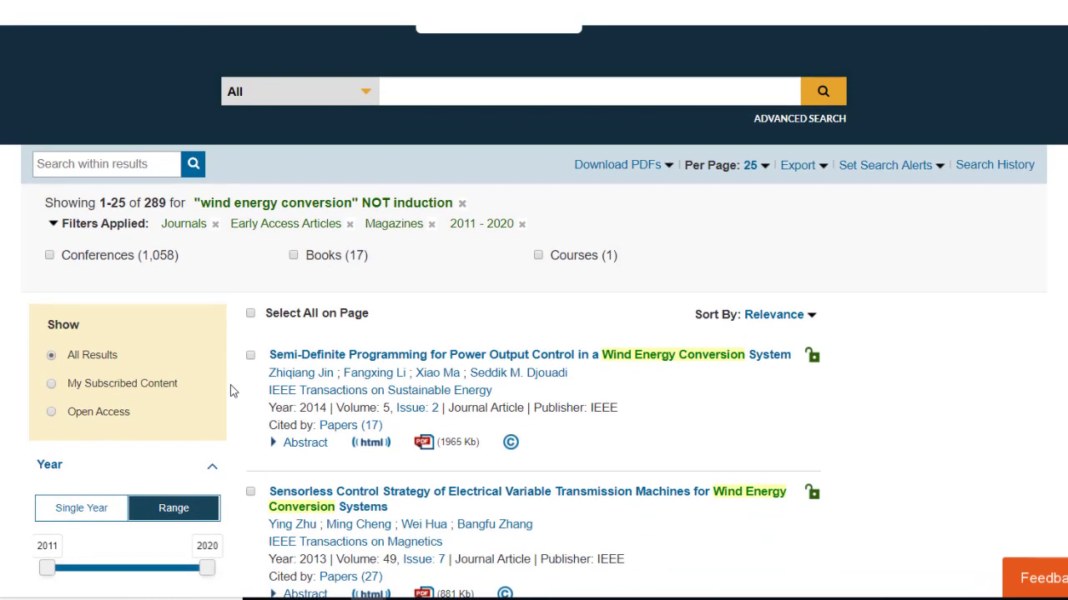
pyautogui.scroll(-5, 232, 392)
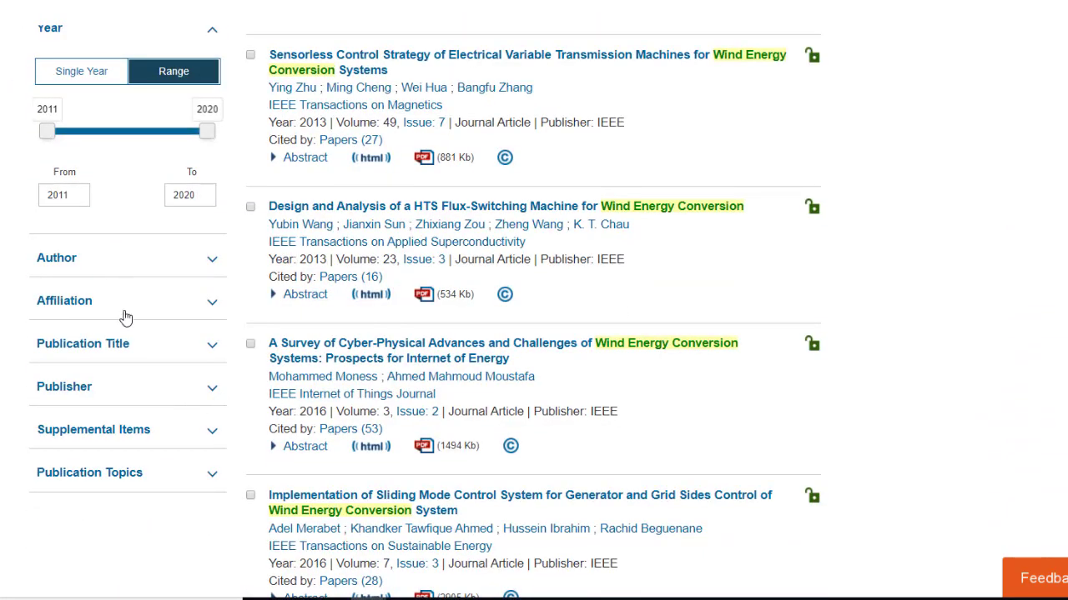
pyautogui.click(181, 310)
pyautogui.click(181, 311)
pyautogui.scroll(2, 152, 390)
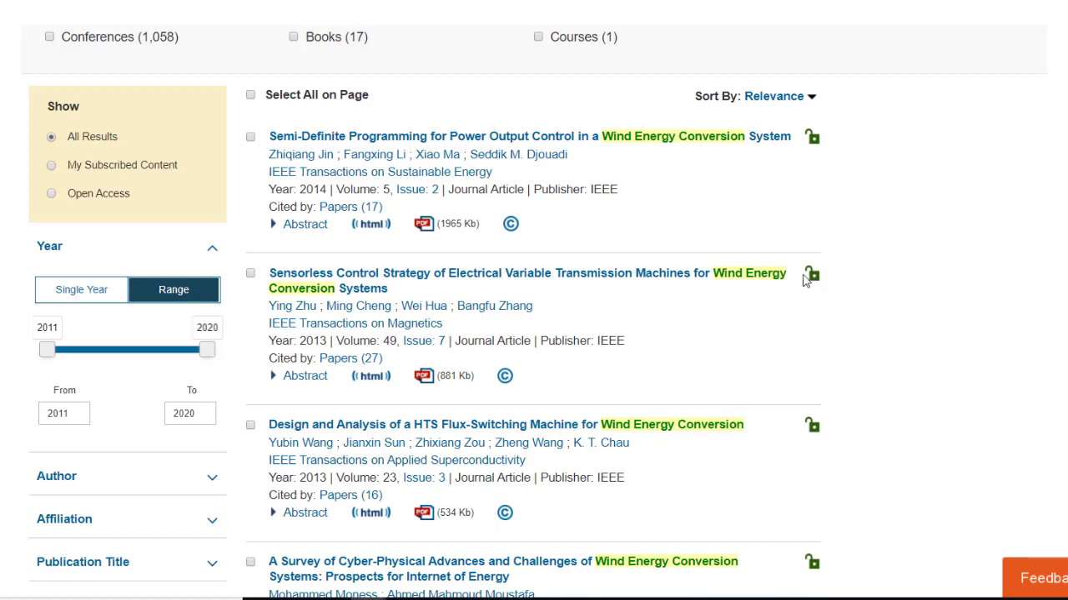
pyautogui.scroll(2, 819, 297)
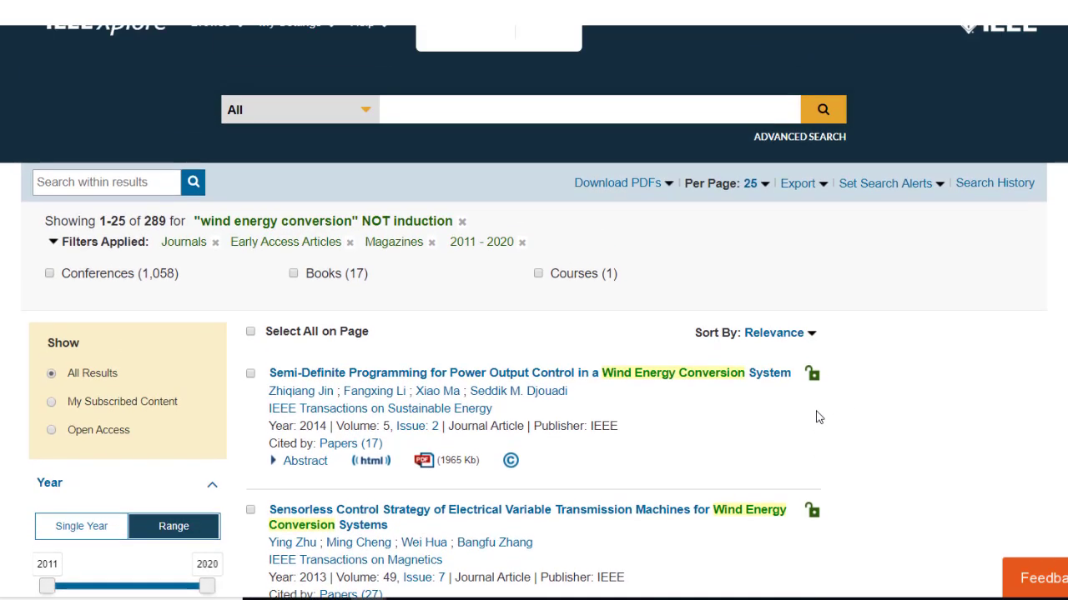
pyautogui.scroll(-2, 818, 417)
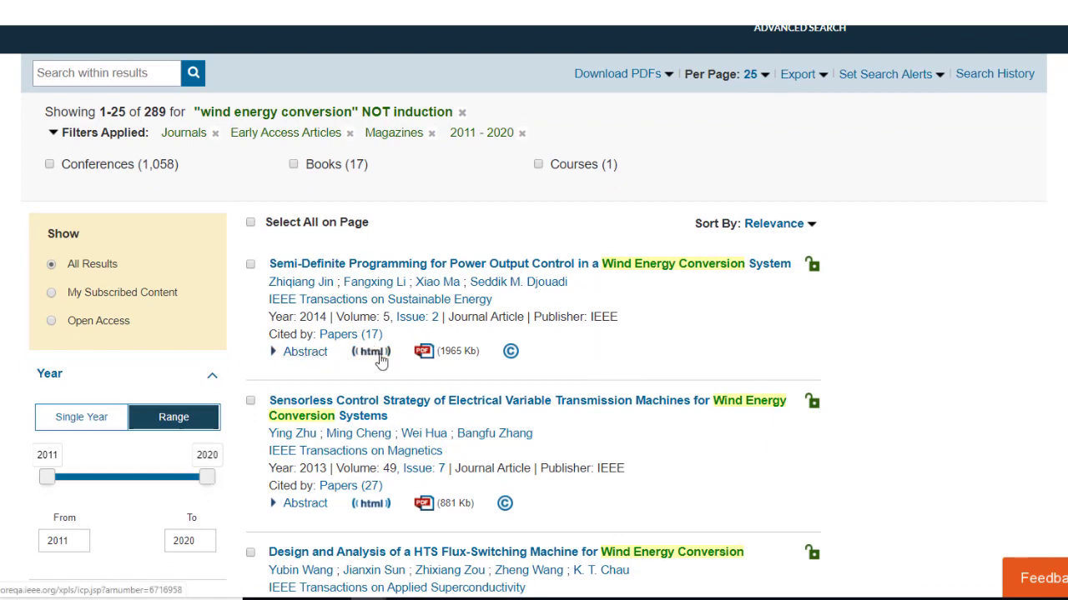
# - Mark the checkboxes of the top filtered results
pyautogui.click(251, 264)
pyautogui.click(250, 403)
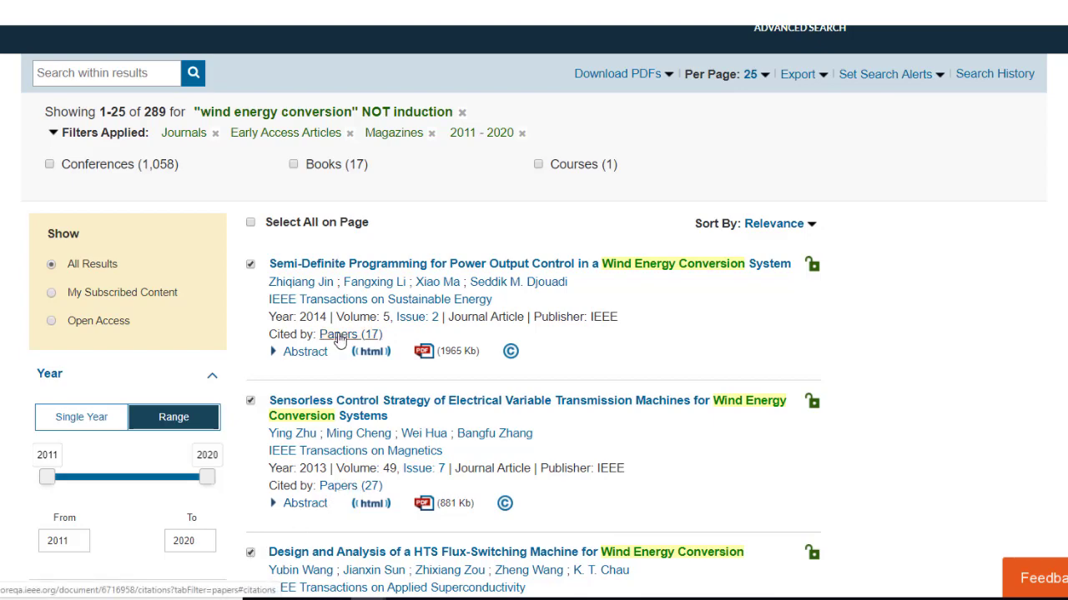
pyautogui.scroll(1, 340, 340)
pyautogui.scroll(1, 341, 340)
# - Check Download PDFs and Export Citations options for the marked papers, cancelling both
pyautogui.click(635, 184)
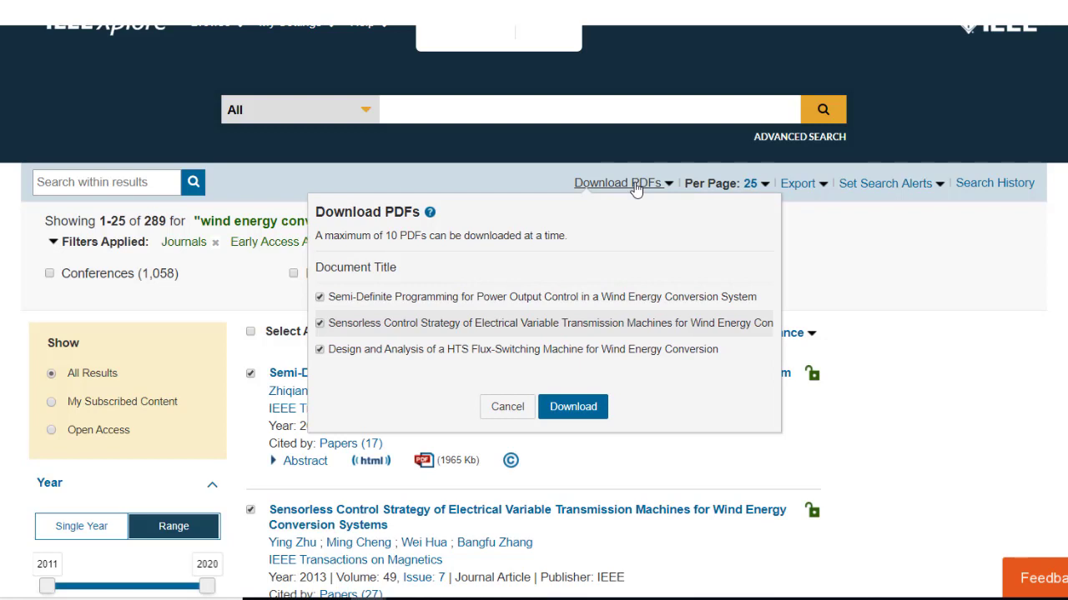
pyautogui.click(958, 392)
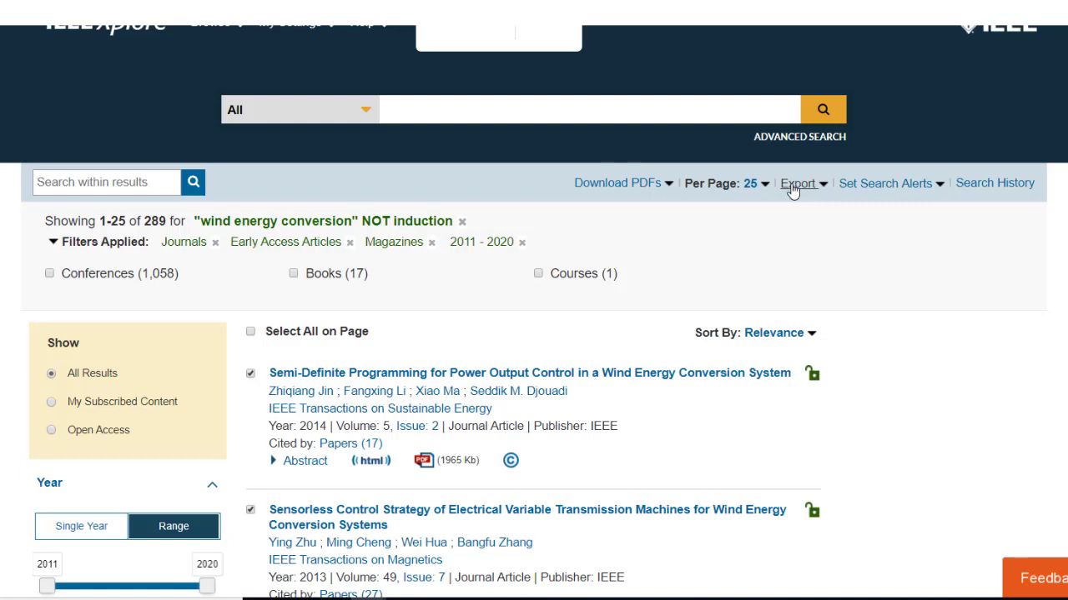
pyautogui.click(794, 191)
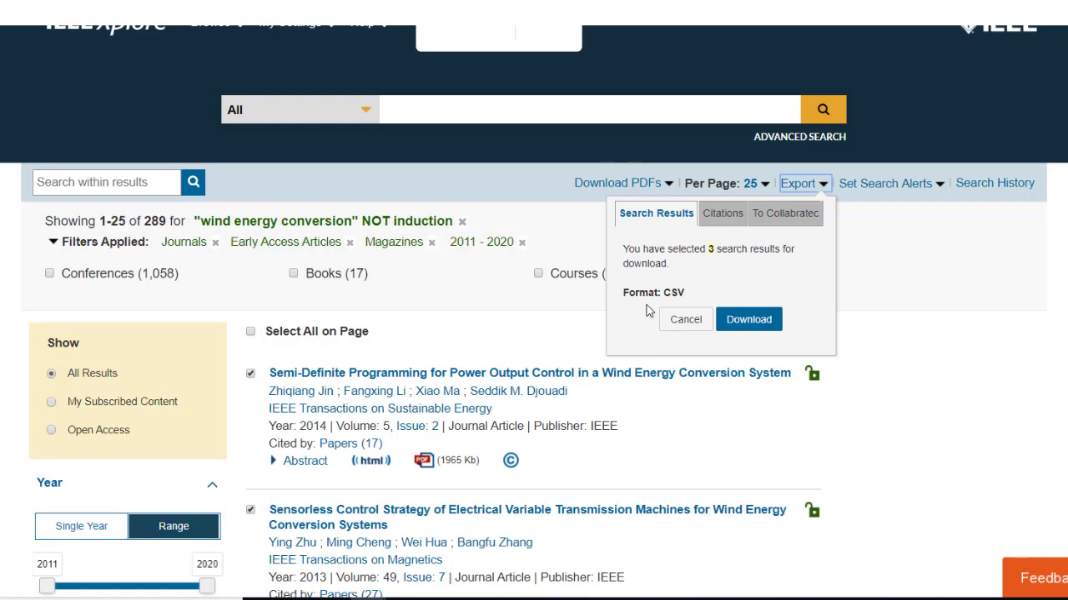
pyautogui.click(722, 215)
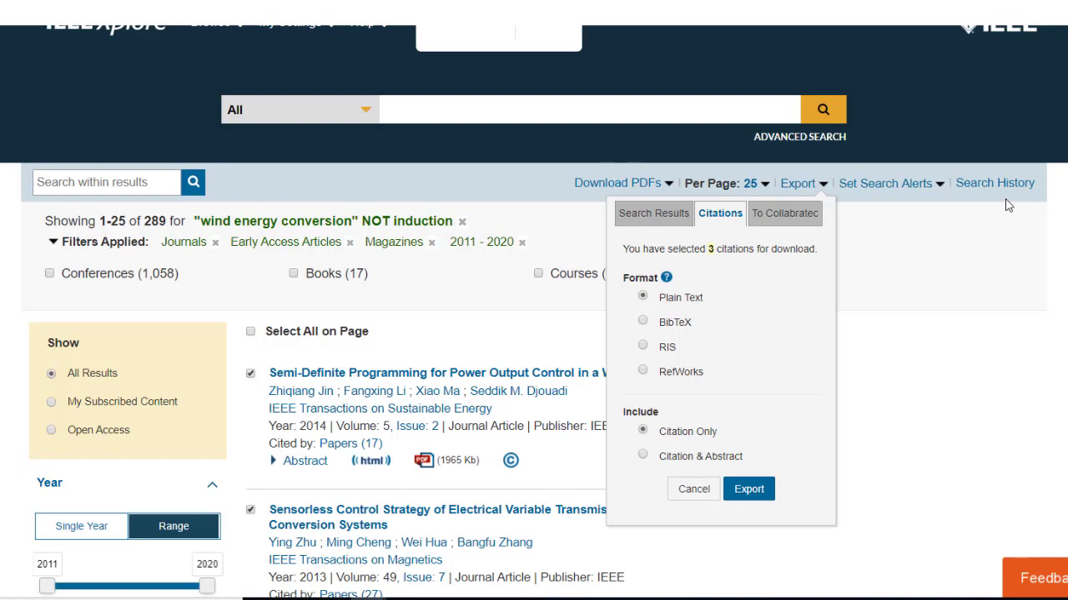
pyautogui.click(476, 291)
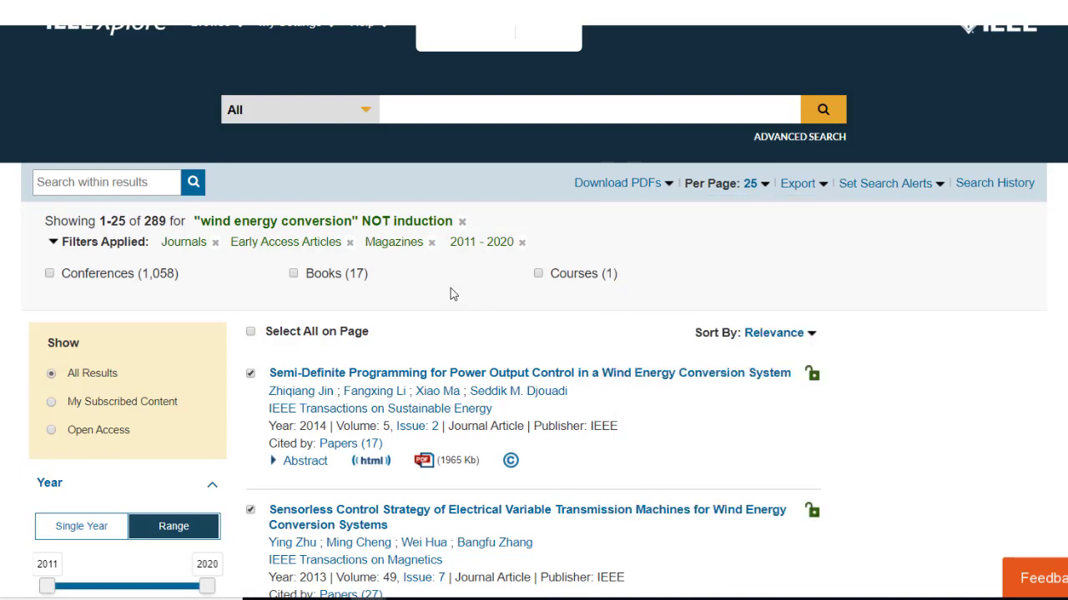
# - Sort by Most Cited [By Papers], putting the 2011 paper cited 252 times first
pyautogui.scroll(-1, 453, 295)
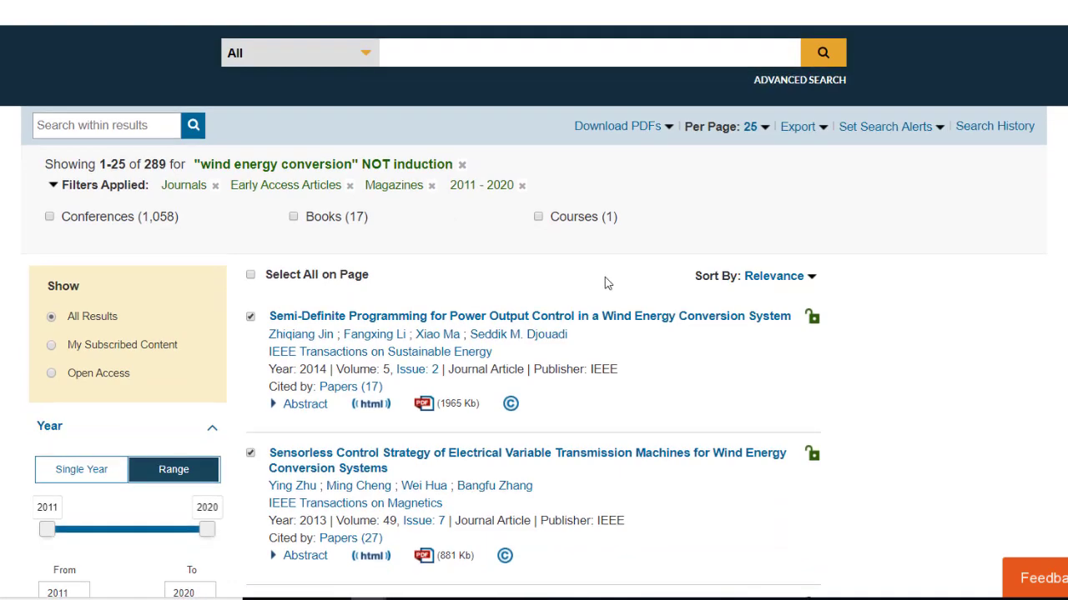
pyautogui.scroll(-1, 603, 218)
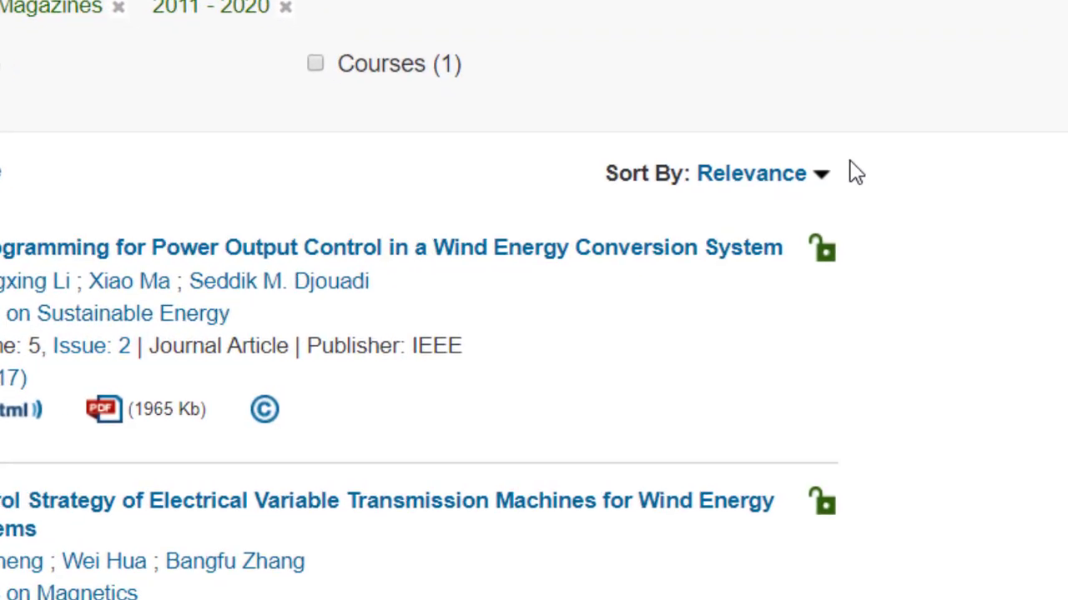
pyautogui.click(776, 260)
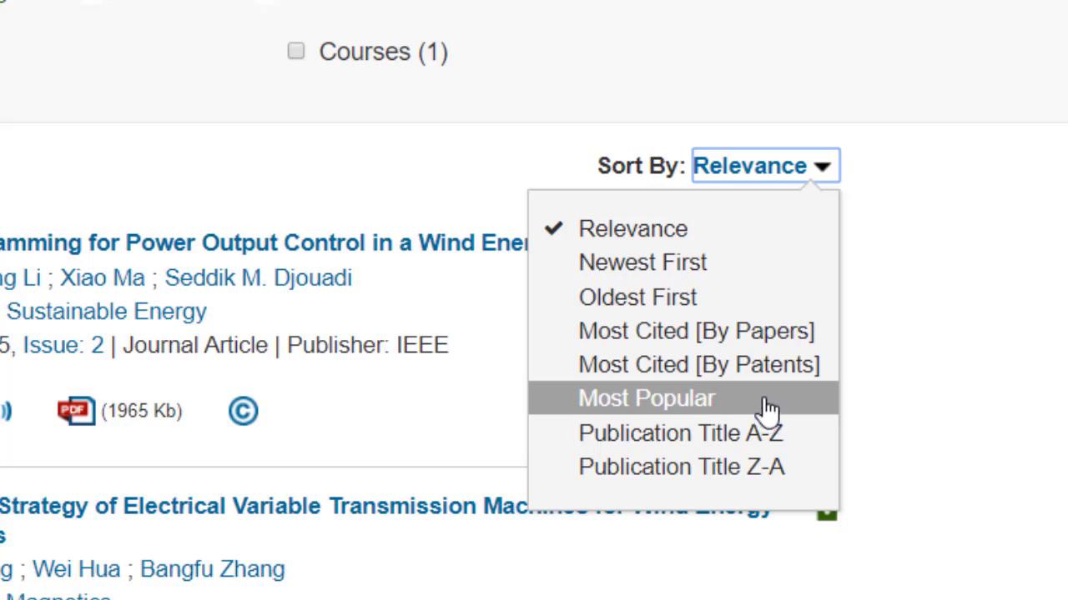
pyautogui.click(761, 338)
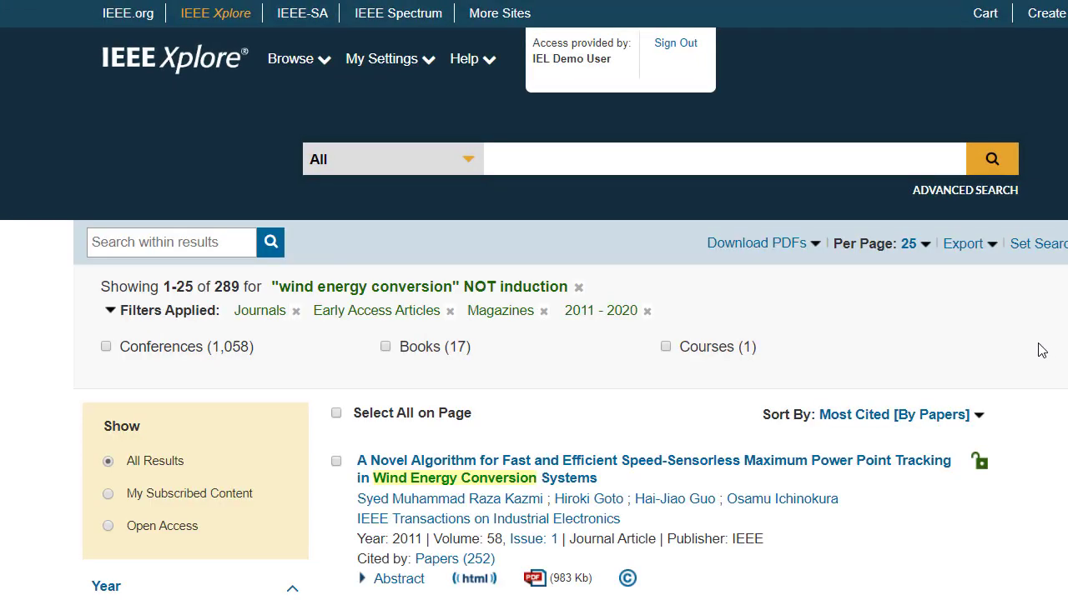
pyautogui.scroll(-2, 1030, 340)
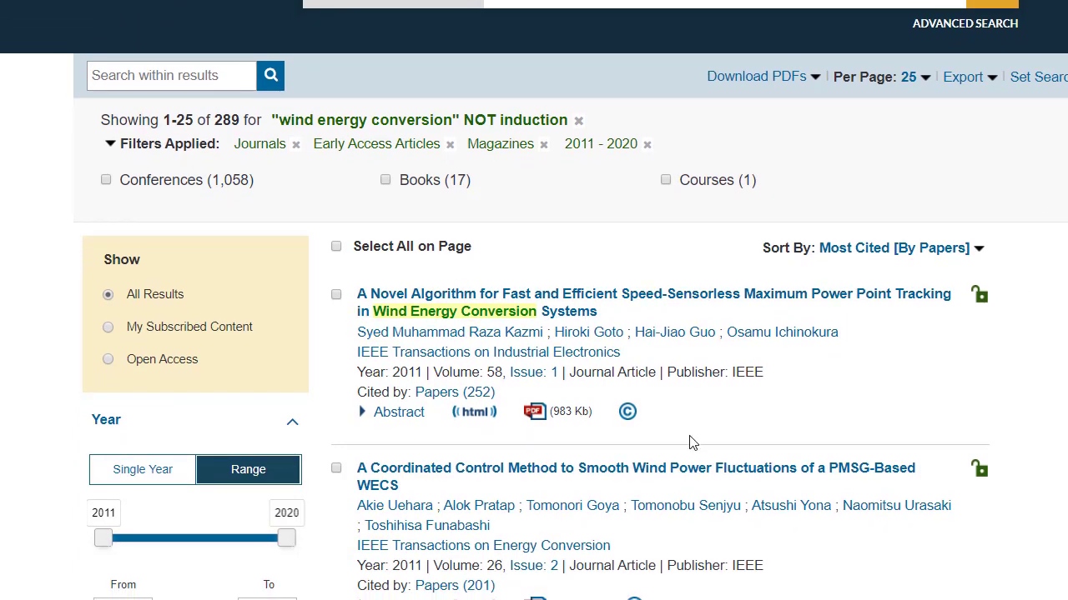
pyautogui.scroll(-1, 692, 436)
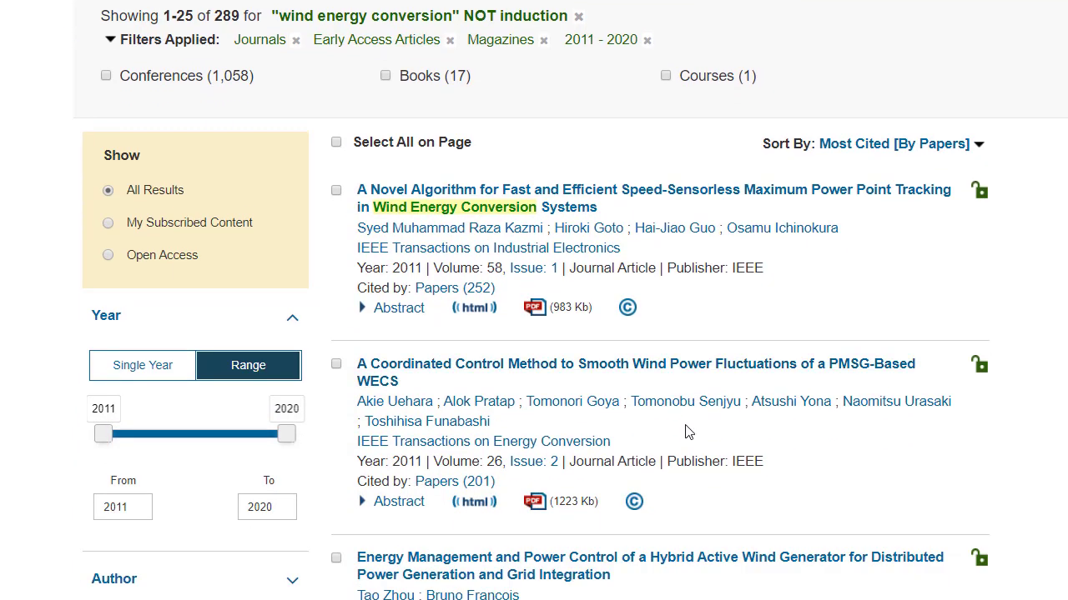
pyautogui.scroll(-3, 774, 358)
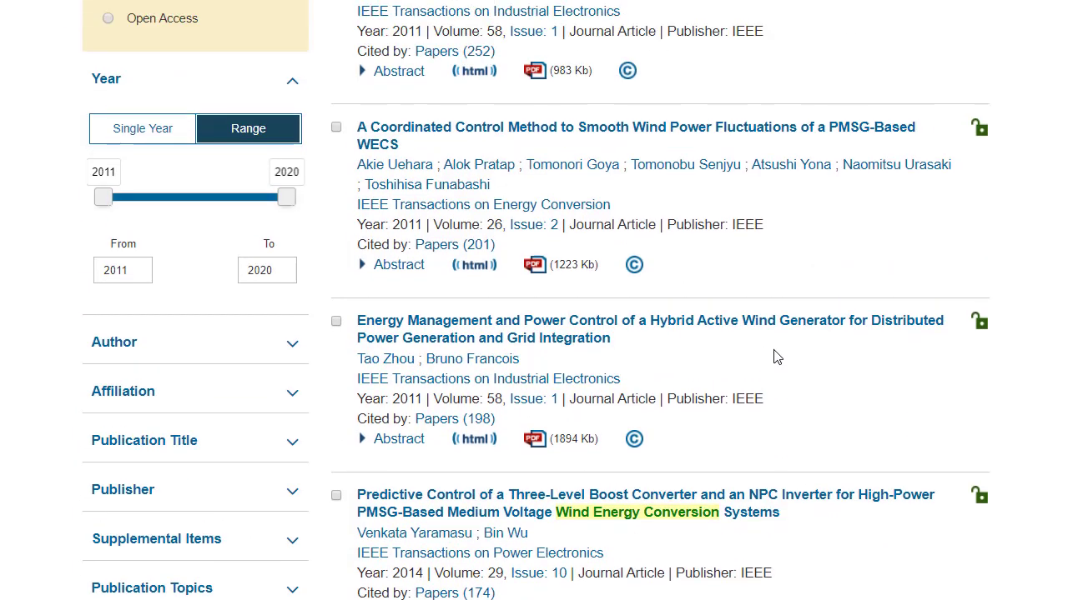
pyautogui.scroll(5, 775, 358)
pyautogui.scroll(2, 775, 357)
pyautogui.scroll(-1, 775, 357)
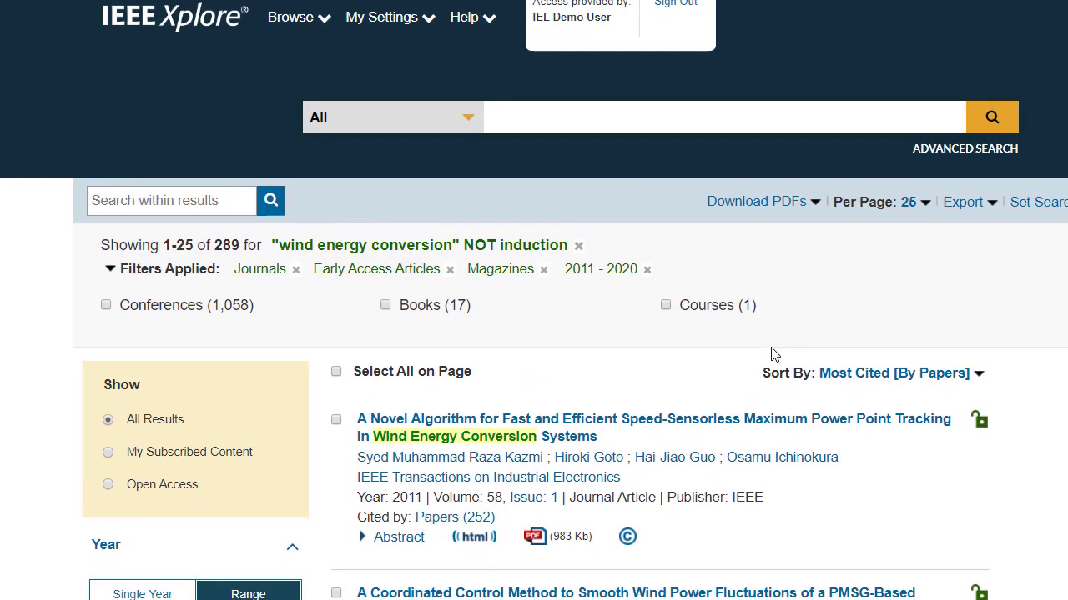